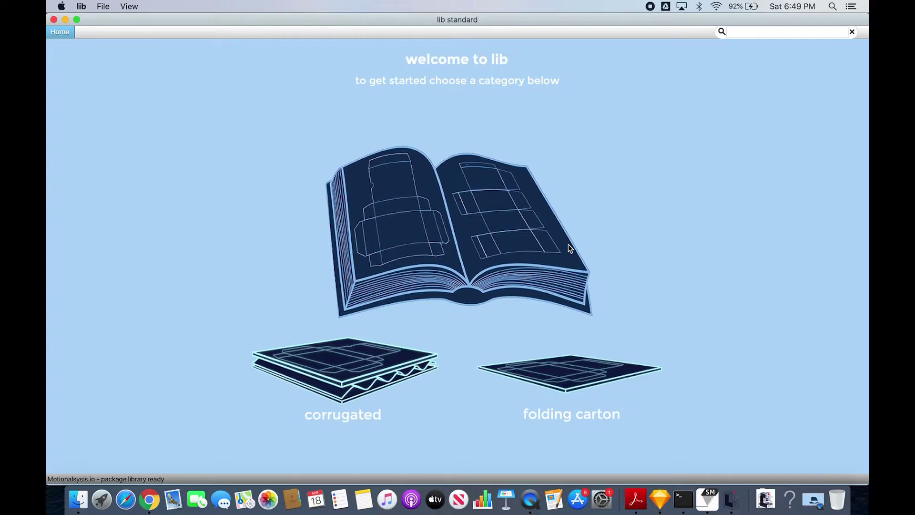
# - Browse the corrugated package library and open the Roll Ends category
pyautogui.click(373, 368)
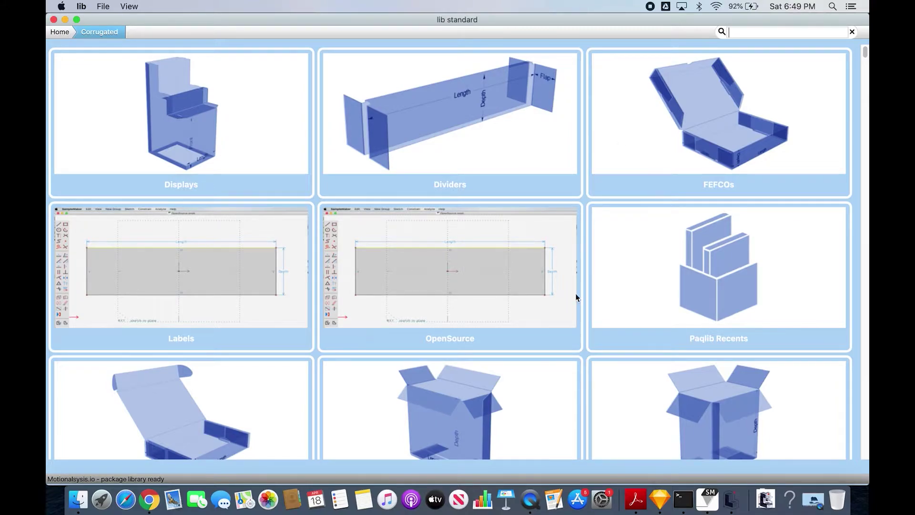
pyautogui.scroll(-6, 632, 302)
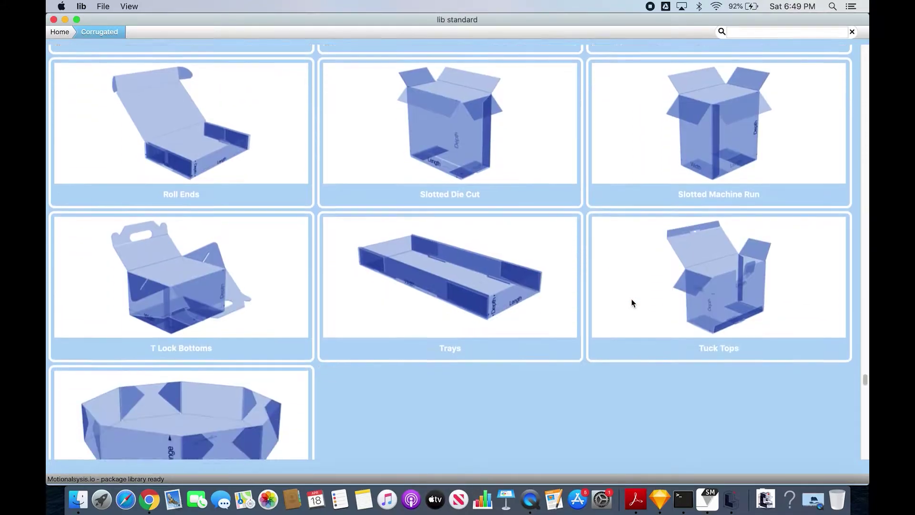
pyautogui.scroll(3, 632, 303)
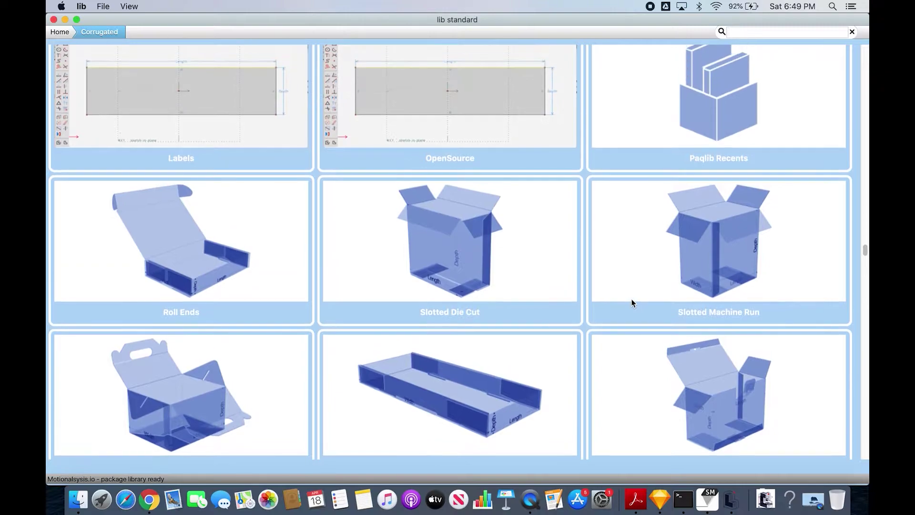
pyautogui.click(206, 269)
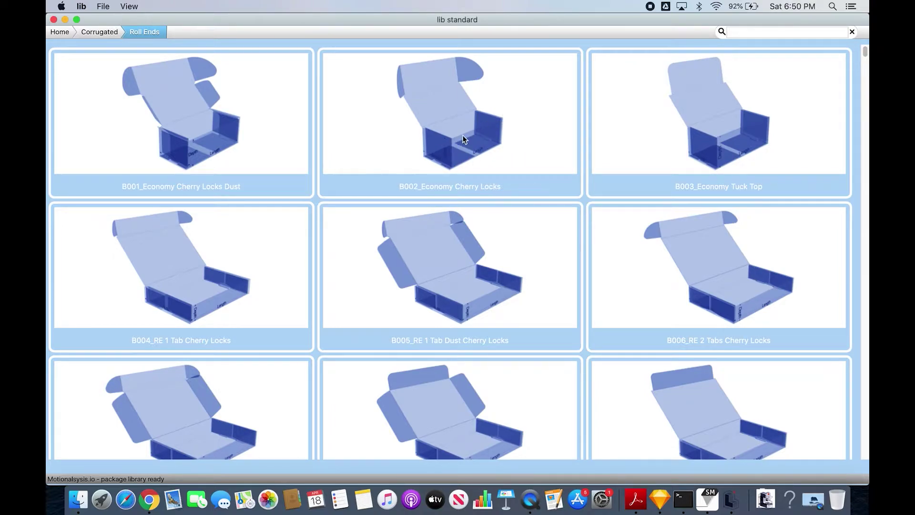
# - Find and open the roll-end design B005_RE 1 Tab Dust Cherry Locks
pyautogui.scroll(-2, 500, 134)
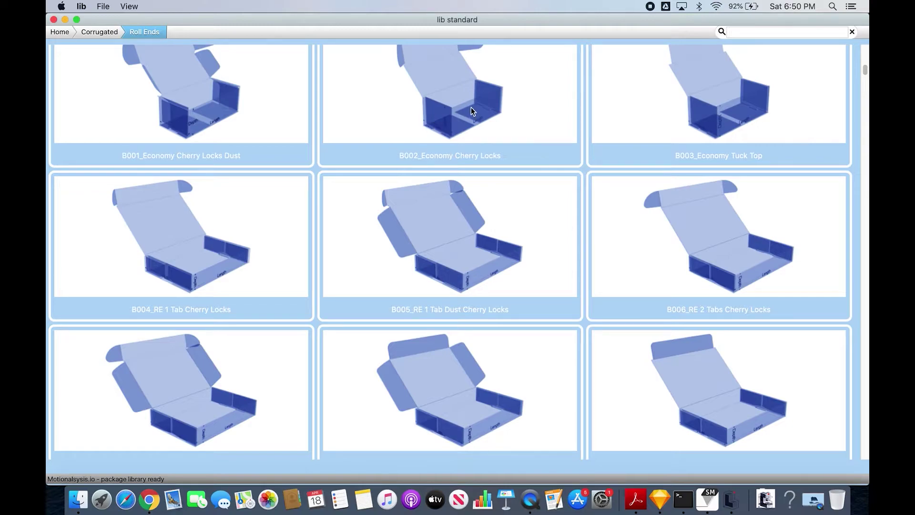
pyautogui.scroll(-3, 503, 214)
pyautogui.scroll(-2, 502, 214)
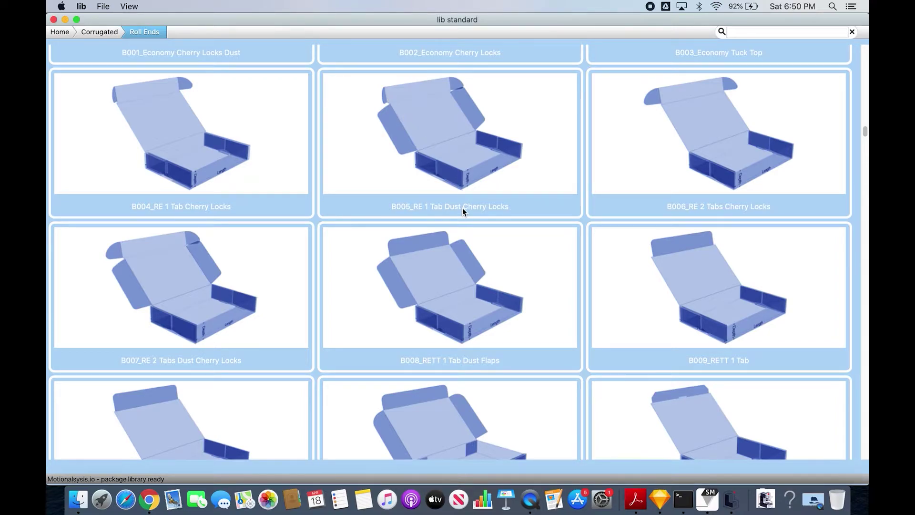
pyautogui.click(459, 173)
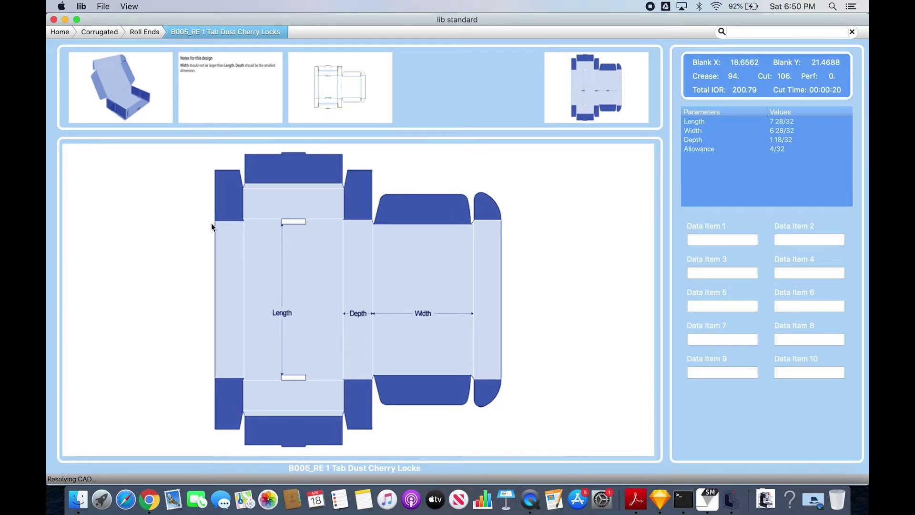
# - View the design's folded 3D picture, its design notes and its flat cut-and-crease drawing
pyautogui.click(120, 117)
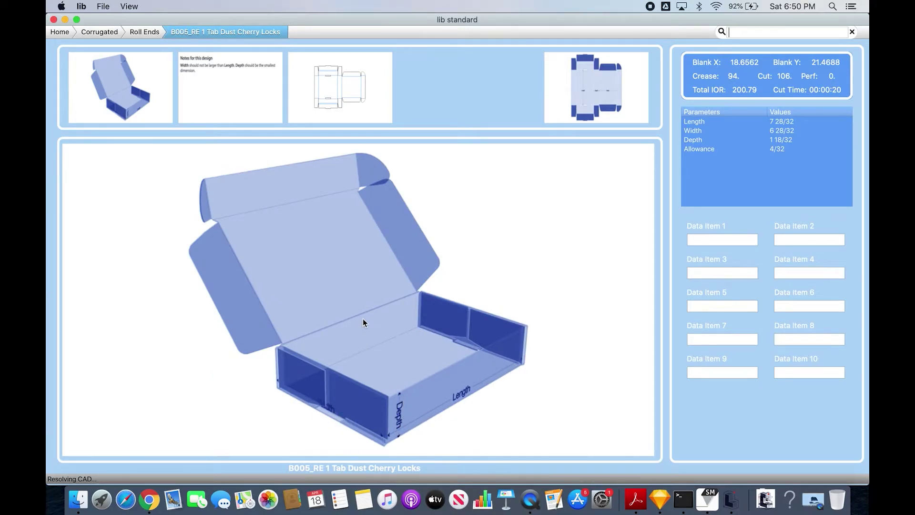
pyautogui.click(226, 111)
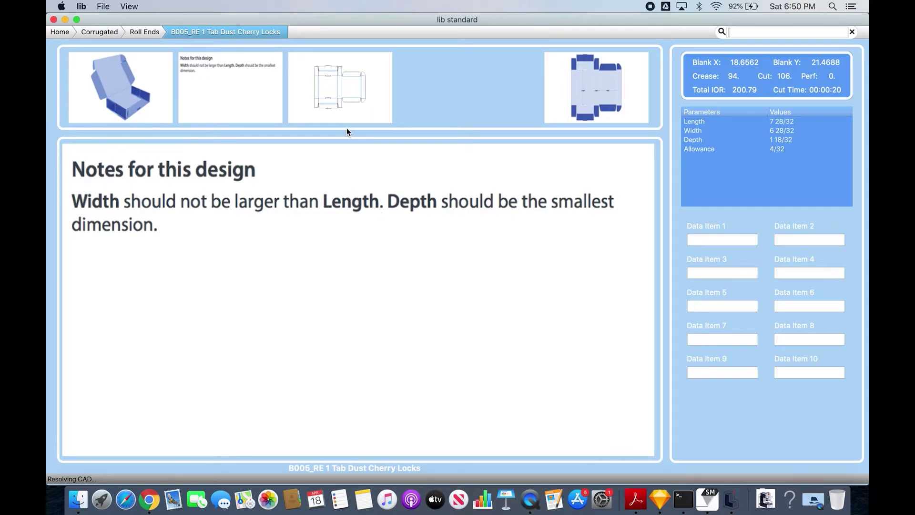
pyautogui.click(343, 105)
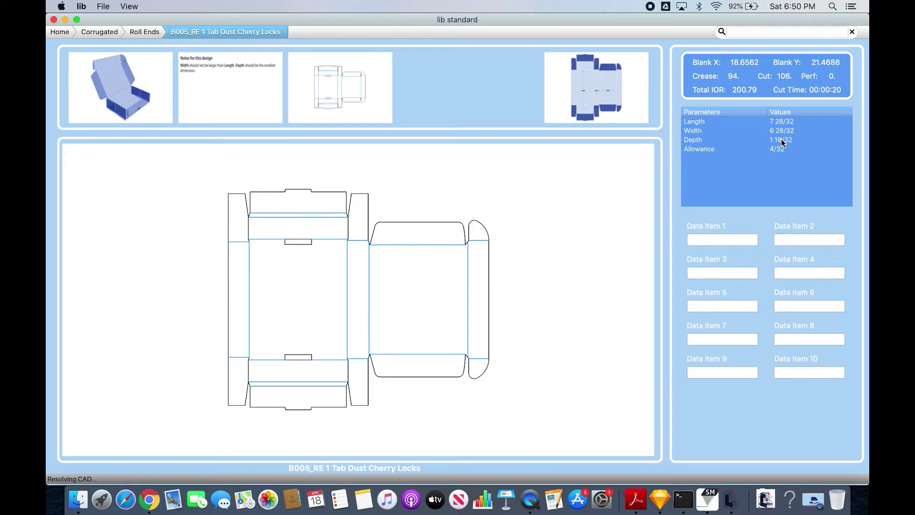
# - Set the box's Length to 8.5 and its Width to 5 1/2
pyautogui.doubleClick(789, 122)
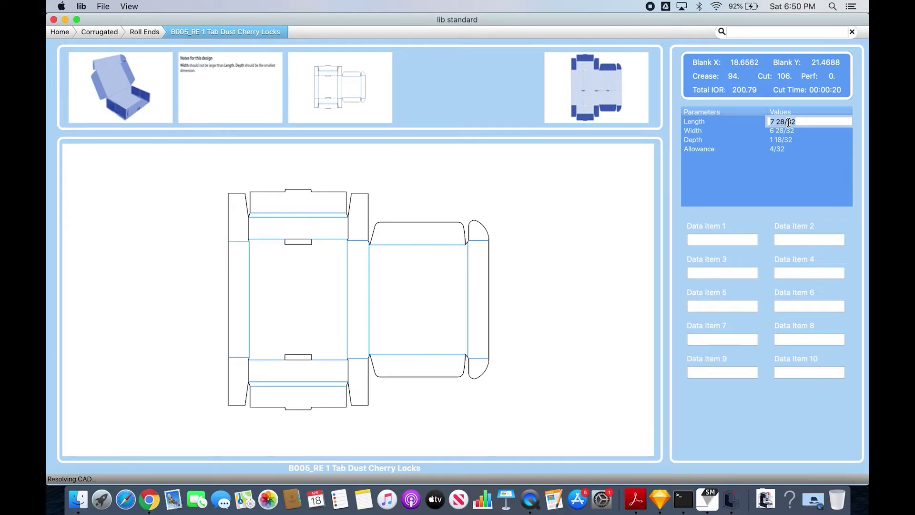
pyautogui.write('8.5')
pyautogui.press('Tab')
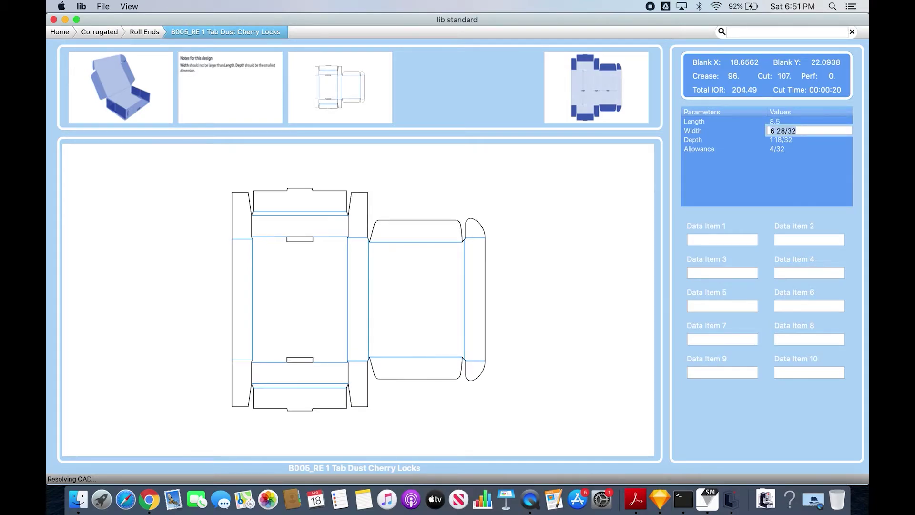
pyautogui.write('5 1')
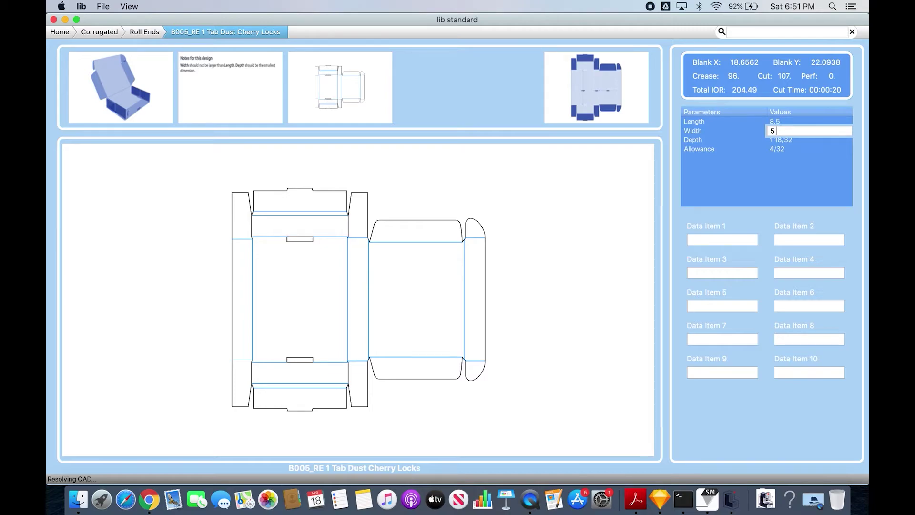
pyautogui.write('/2')
pyautogui.press('Tab')
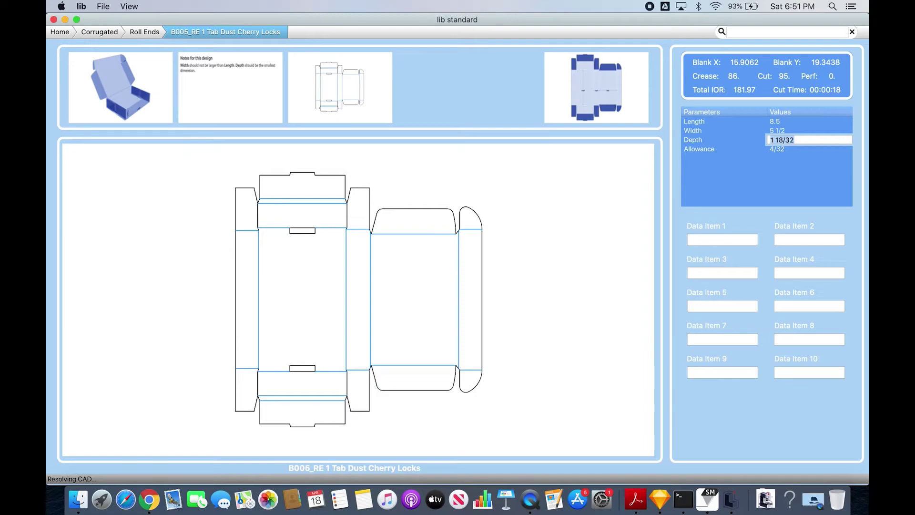
# - Set the Depth to 1 3/4 and the Allowance to 1/8, and recalculate the flat layout
pyautogui.write('1/')
pyautogui.press('BackSpace')
pyautogui.write('3/4')
pyautogui.doubleClick(782, 147)
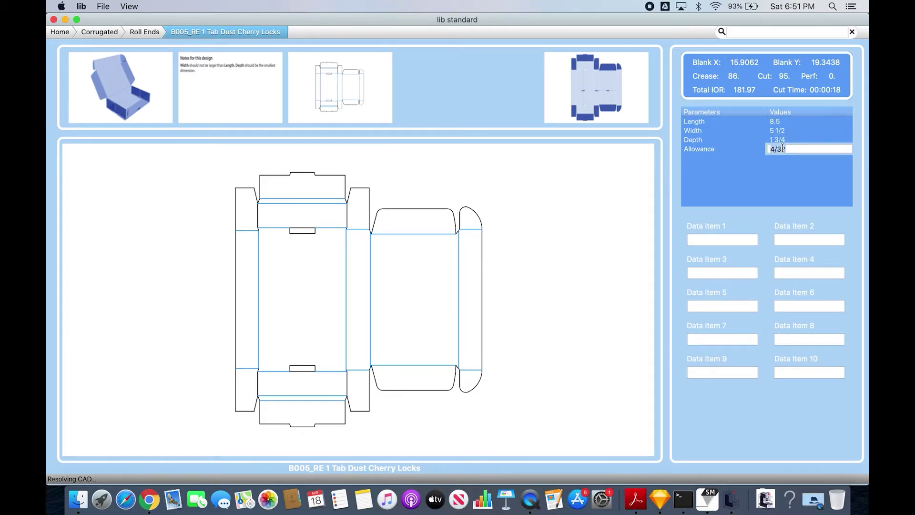
pyautogui.write('1/8')
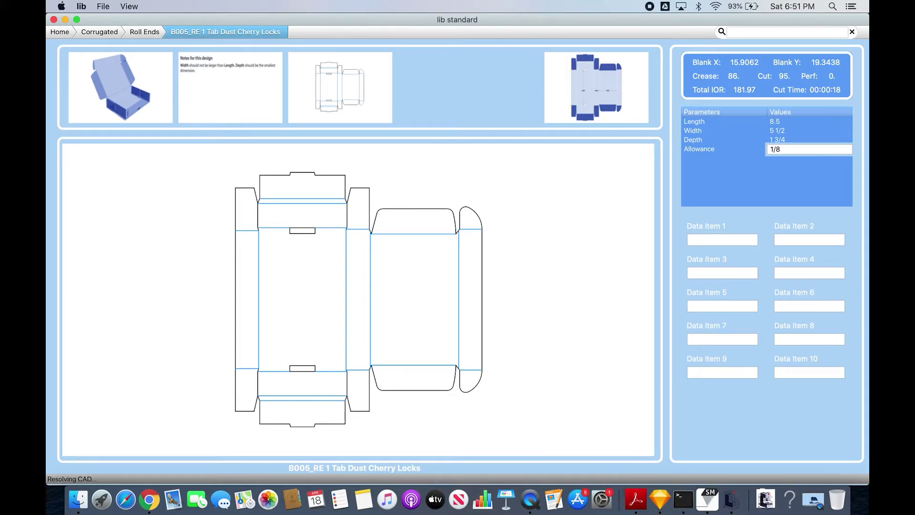
pyautogui.click(781, 121)
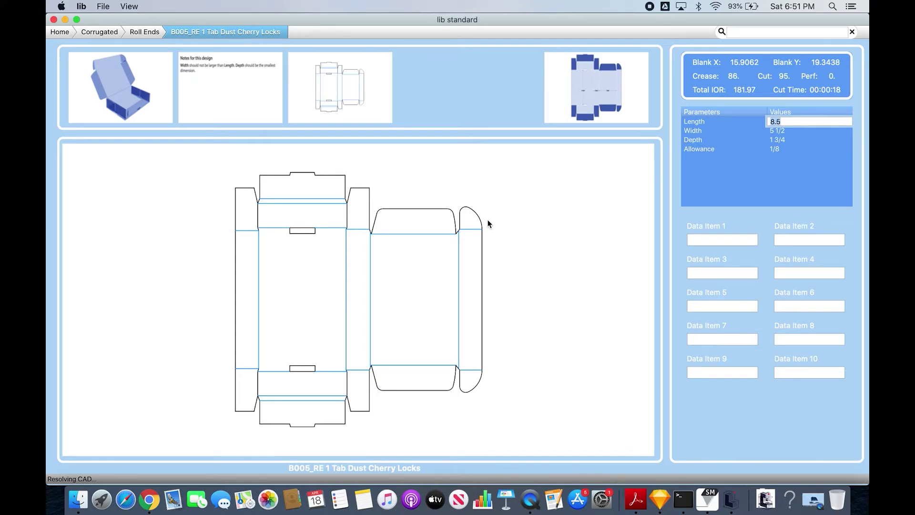
pyautogui.press('Tab')
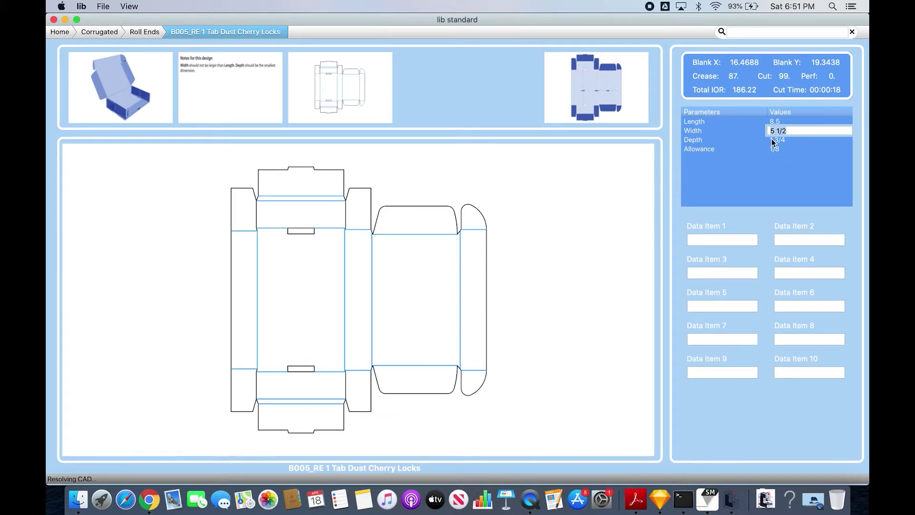
# - Try a Length of 12 for the box and return the Length to 8.5
pyautogui.doubleClick(776, 121)
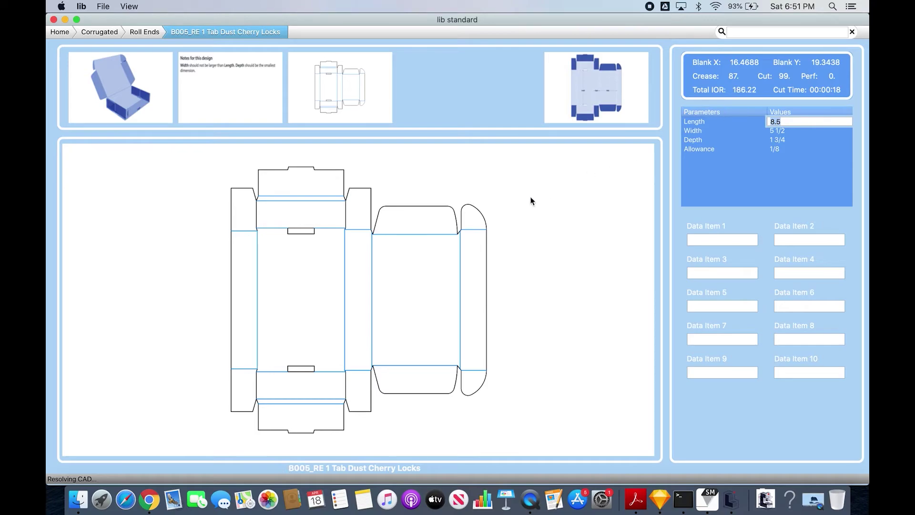
pyautogui.write('12')
pyautogui.press('Tab')
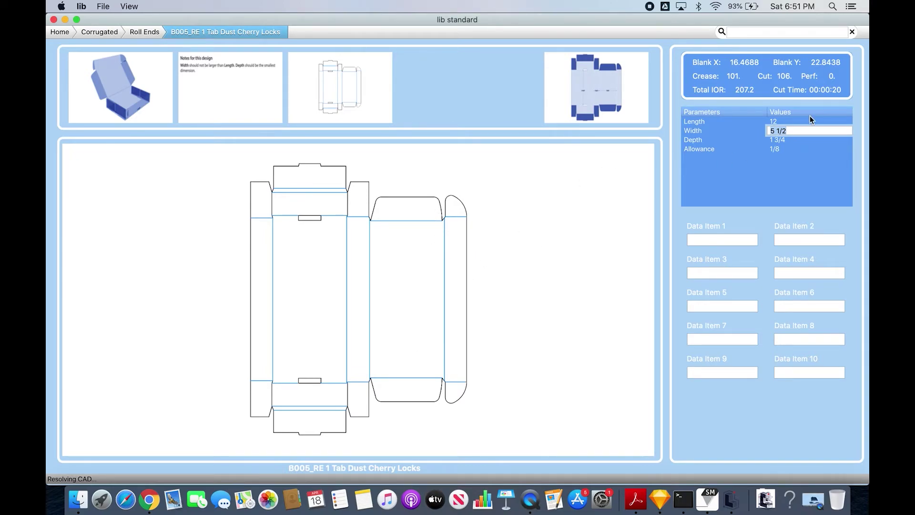
pyautogui.doubleClick(785, 122)
pyautogui.write('8.5')
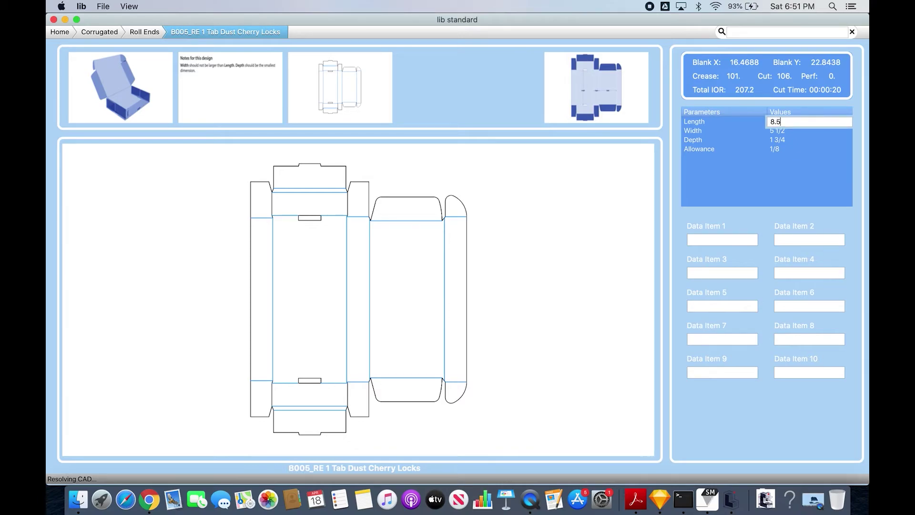
pyautogui.press('Tab')
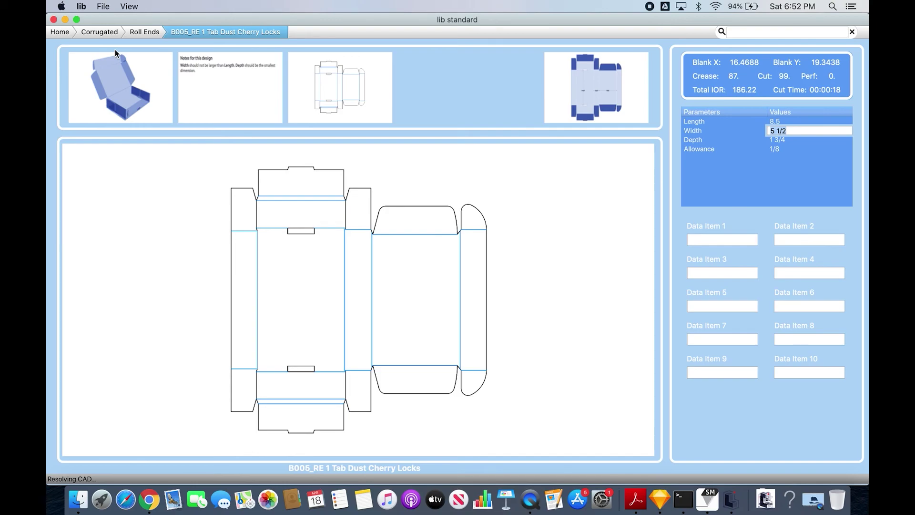
# - Bring up the save, report and PDF output commands for the resized design
pyautogui.click(103, 6)
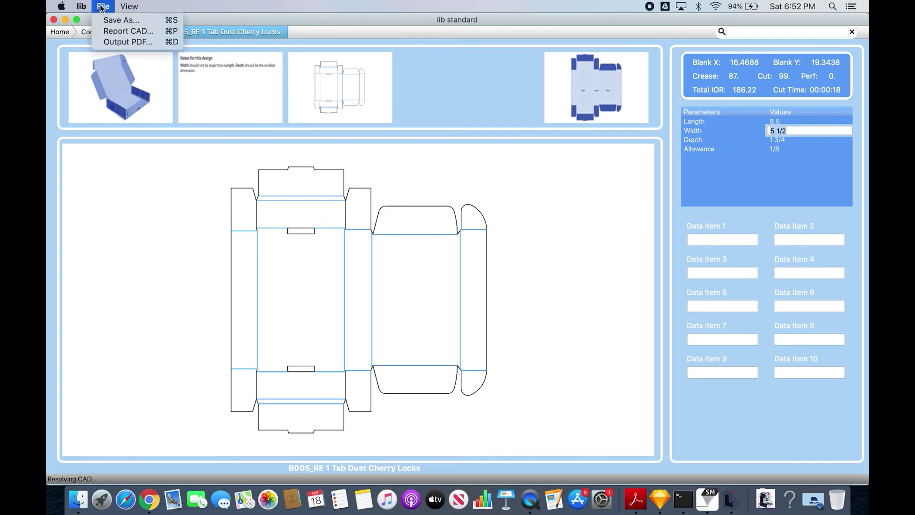